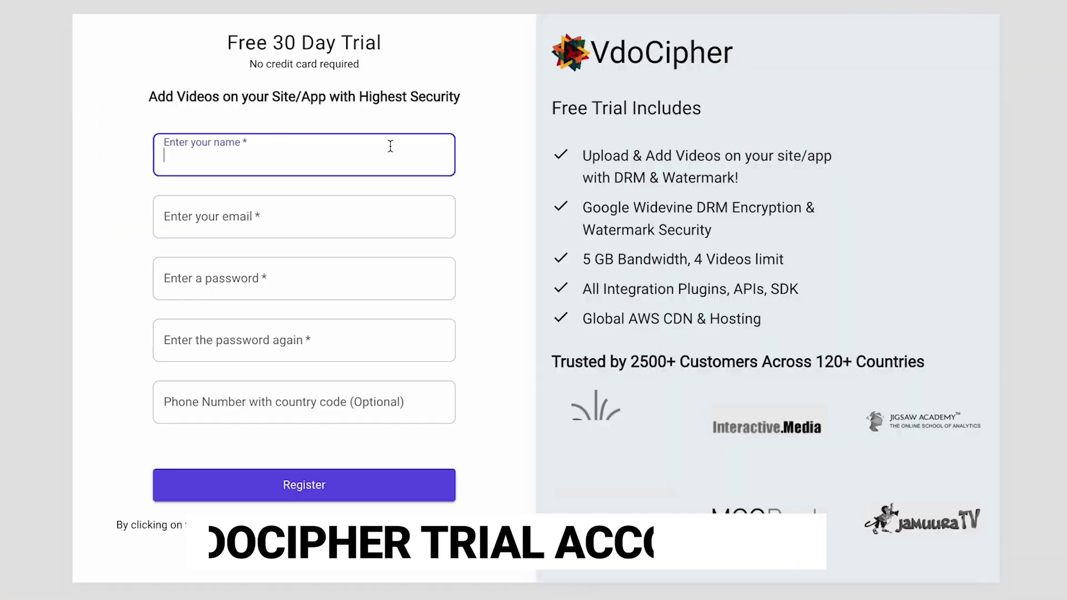
Move from the name field to the email field of the free trial registration form.
key("Tab")
type("prashan")
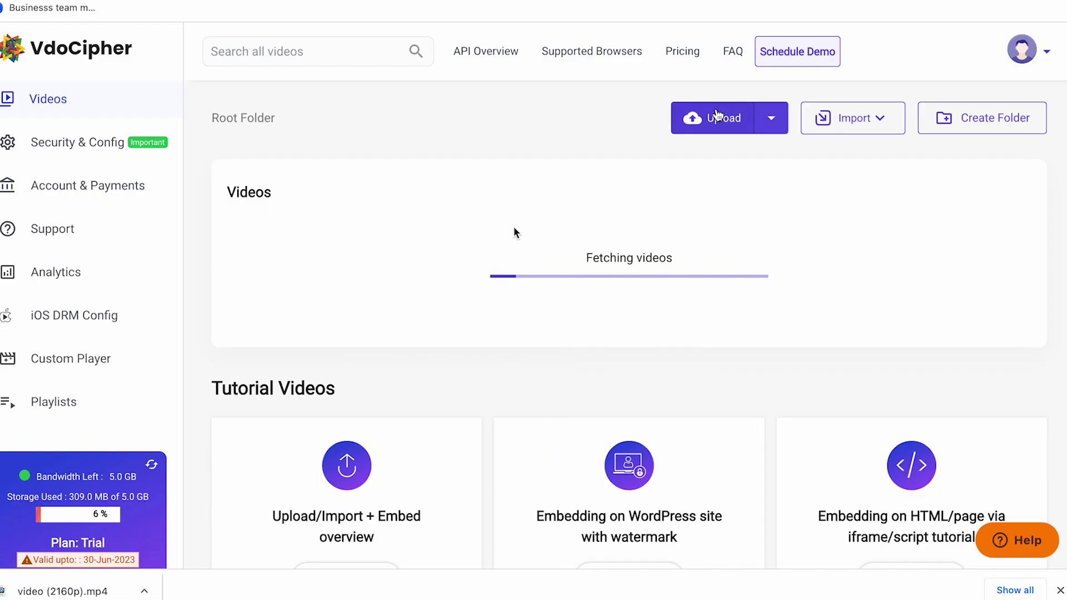
Upload the file_example MP4 from the Downloads folder.
left_click(724, 118)
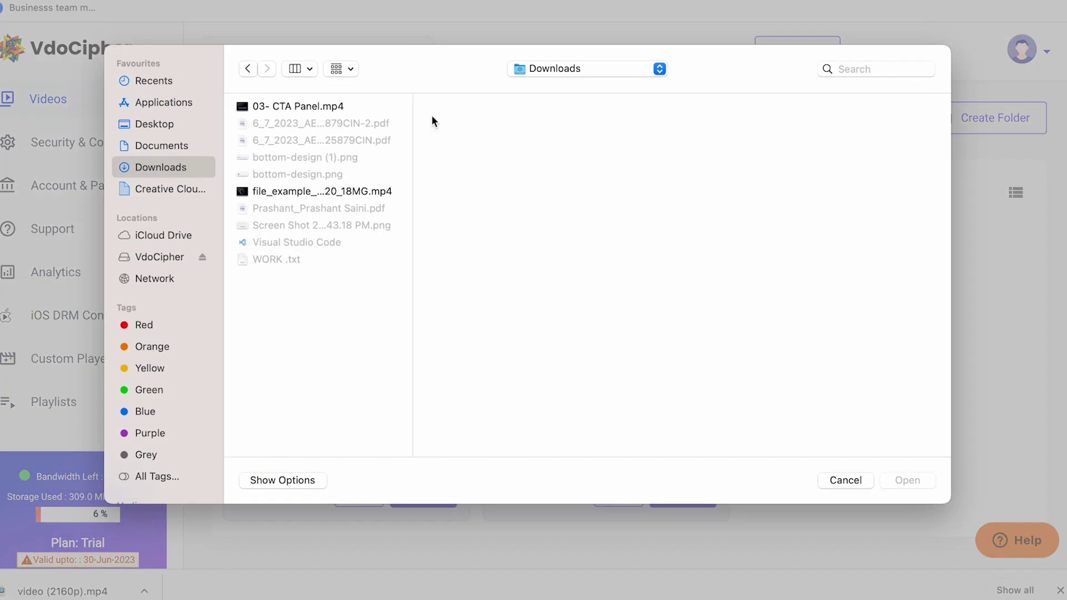
left_click(322, 191)
left_click(908, 480)
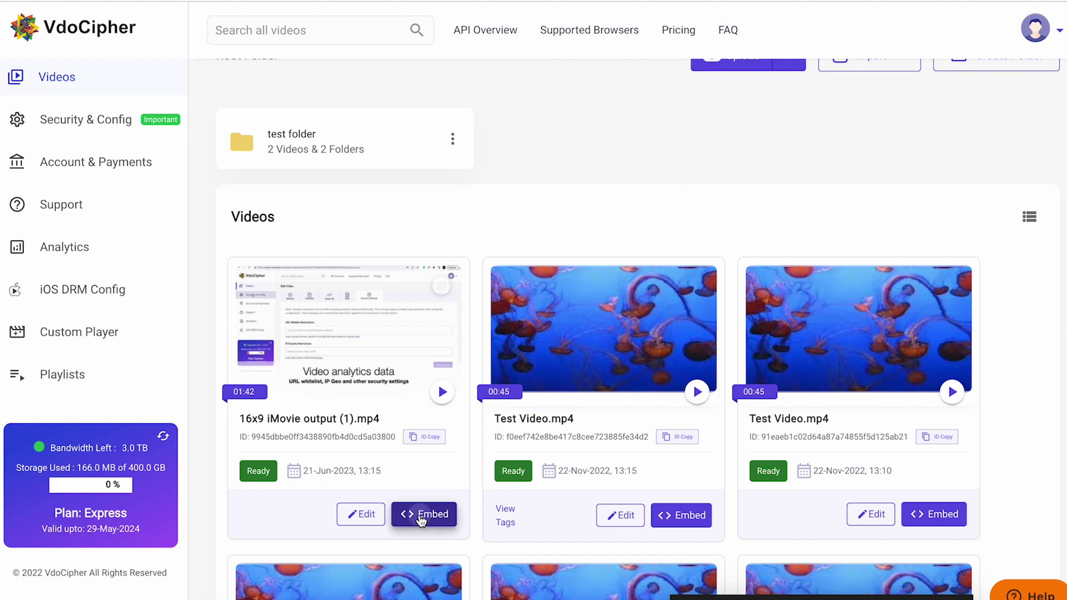
Show the embed options for the '16x9 iMovie output (1).mp4' video card.
left_click(421, 518)
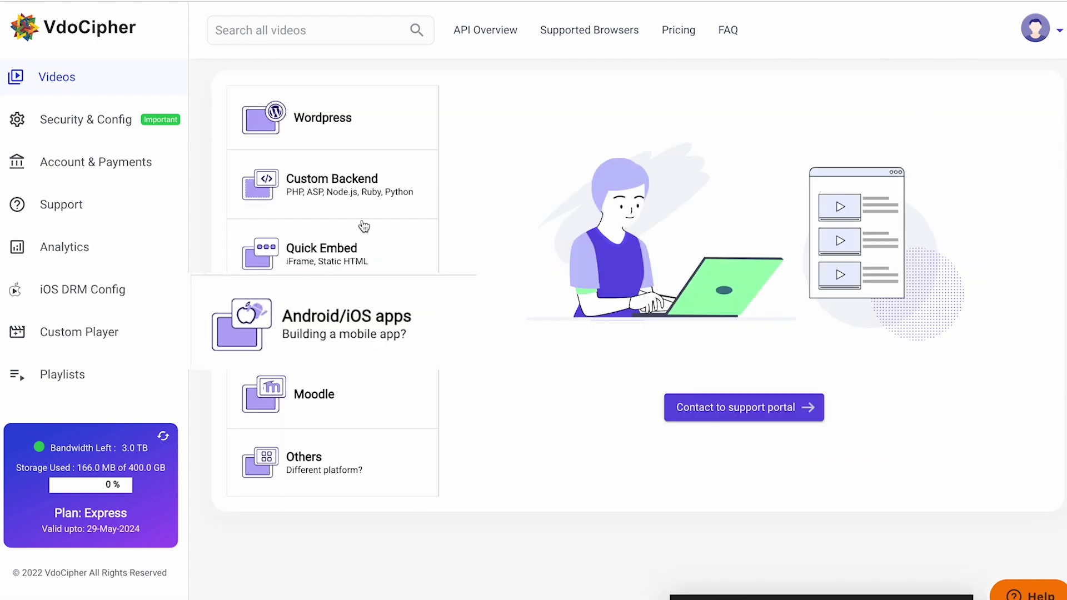